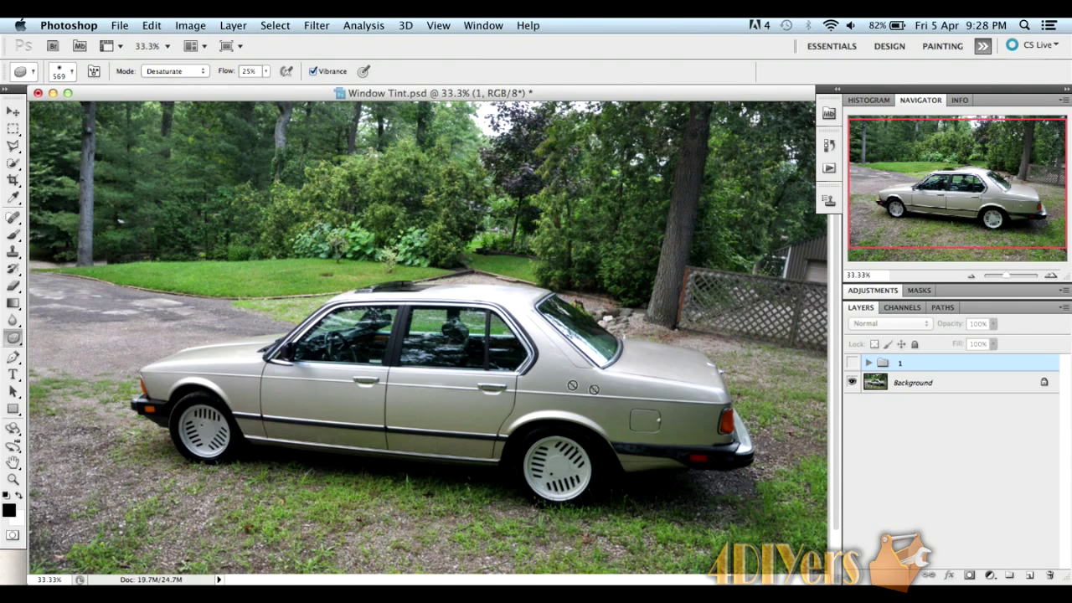
- Switch to the Move tool and select the Background layer holding the sedan photo
click(14, 111)
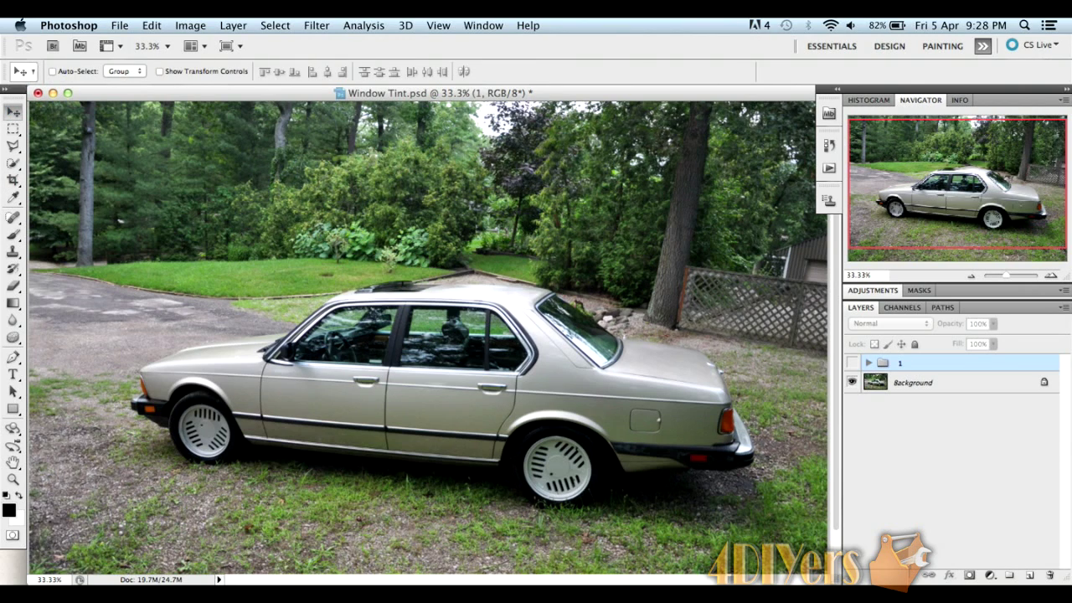
click(1005, 390)
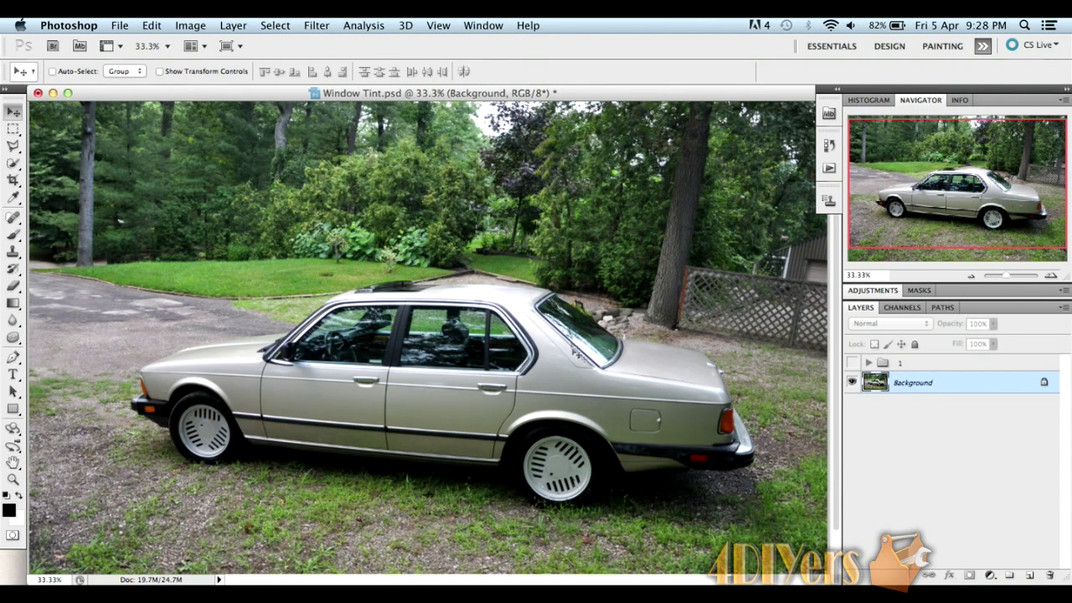
- Draw a rectangular marquee around the sedan's side and rear windows
click(12, 128)
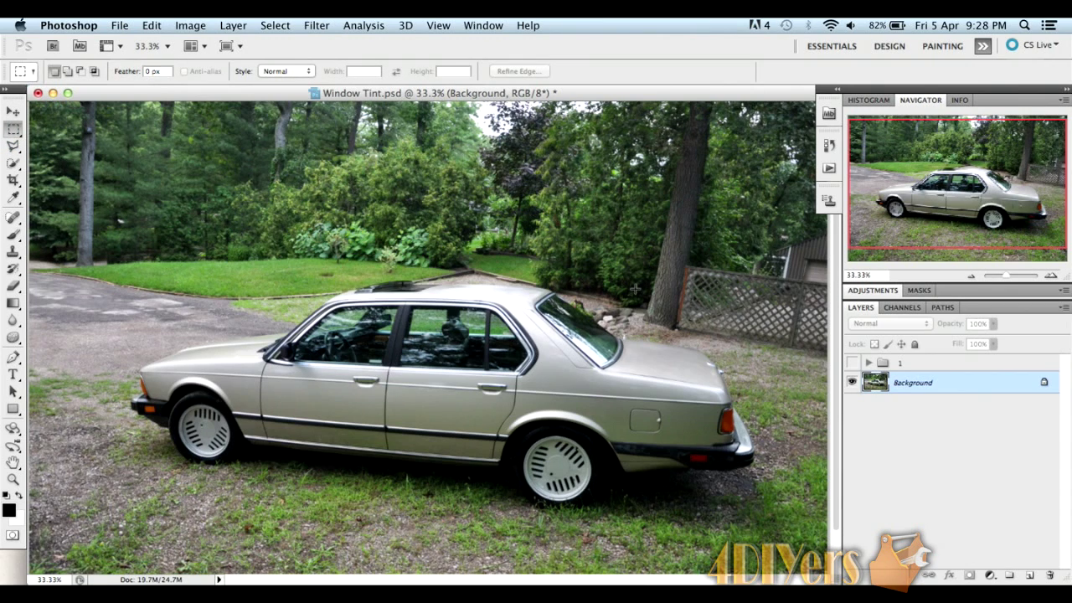
drag(635, 288, 589, 306)
drag(502, 355, 344, 385)
drag(258, 378, 258, 378)
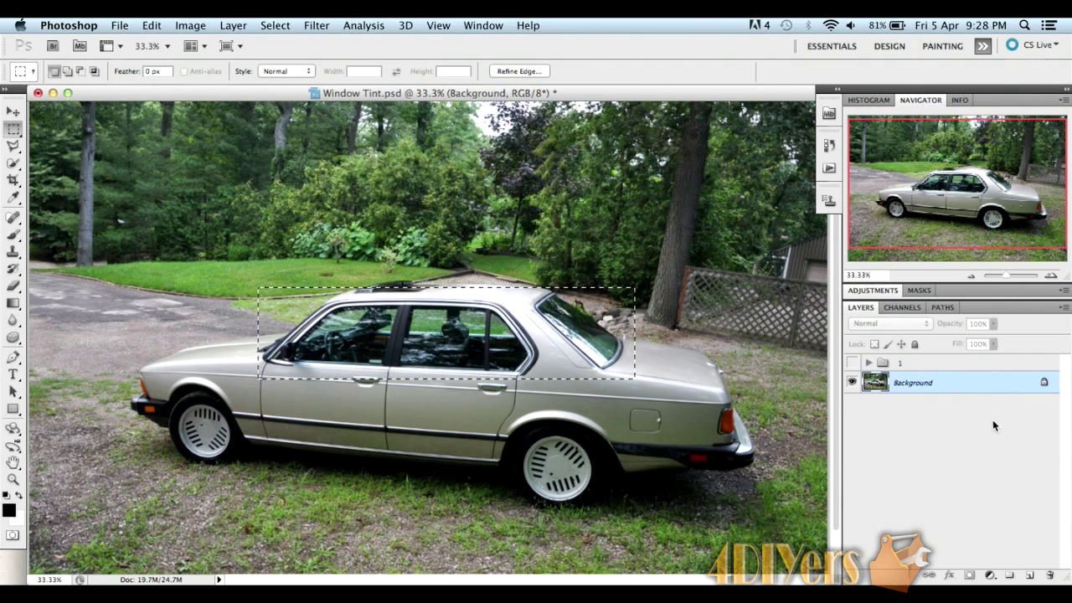
- Copy the window selection and paste it as a new Layer 2
scroll(703, 218, down, 2)
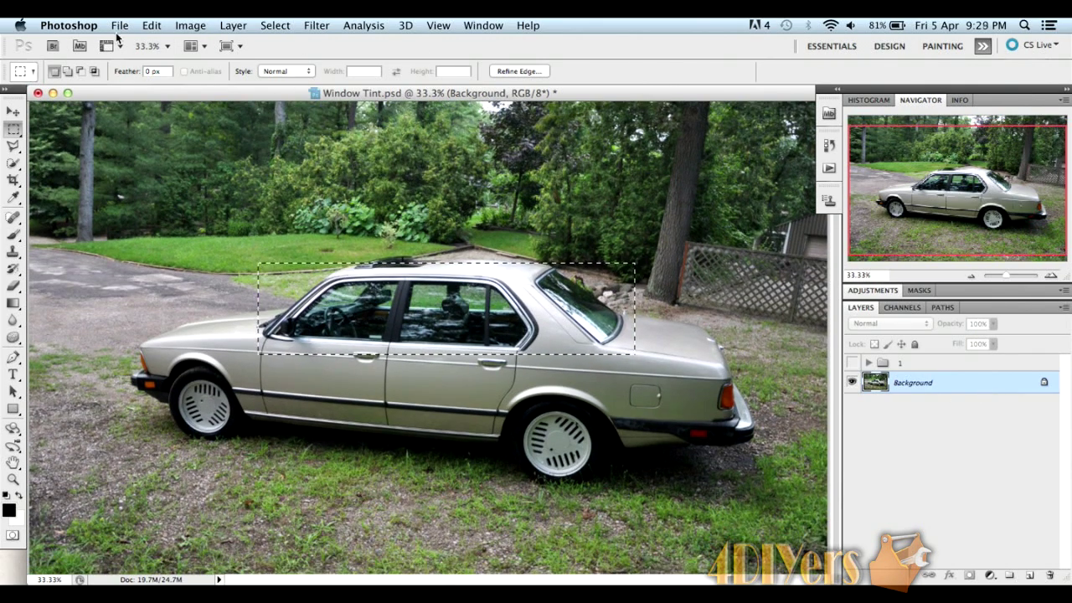
click(151, 25)
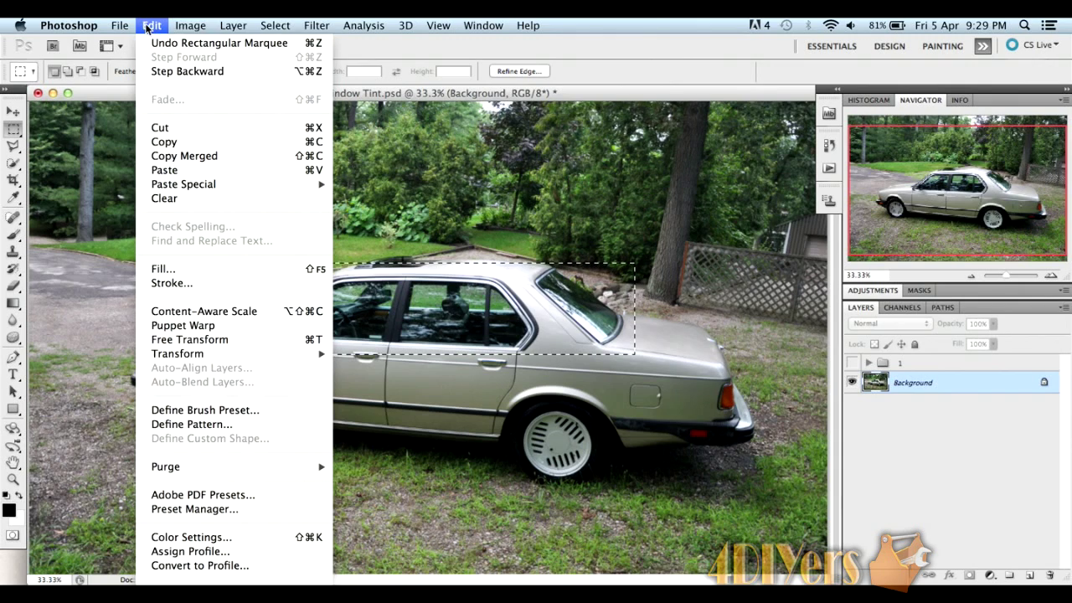
click(191, 143)
click(152, 25)
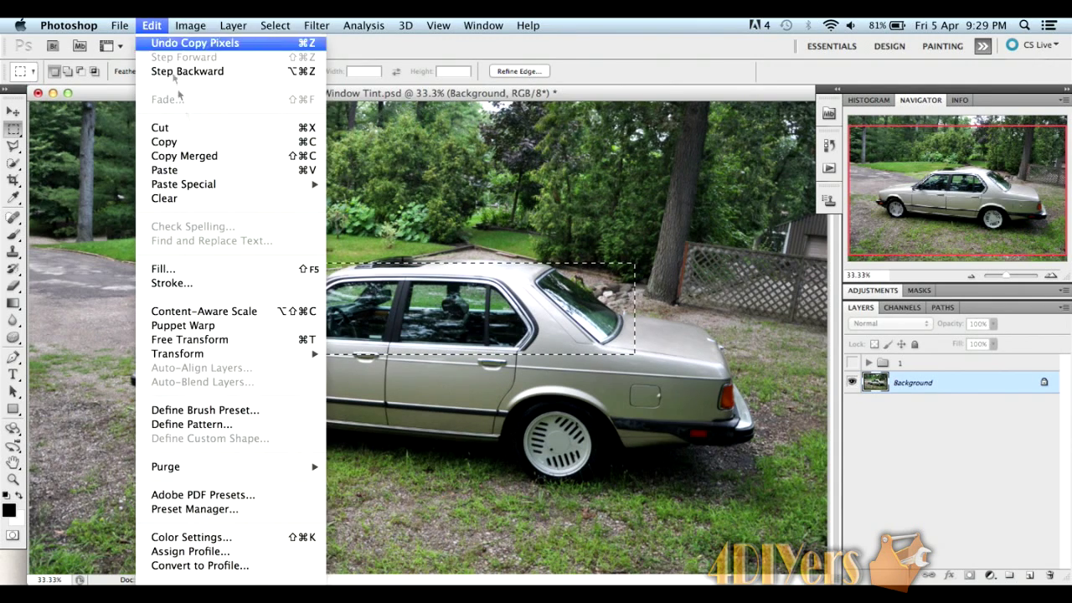
click(192, 170)
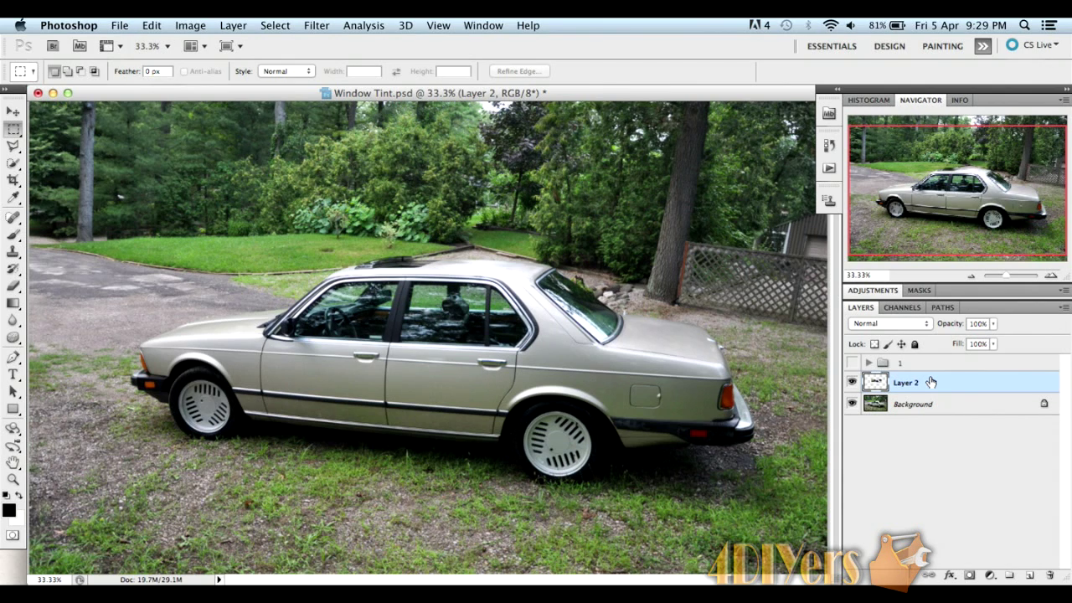
- Hide the Background layer and zoom to 200% on the front window area
click(852, 404)
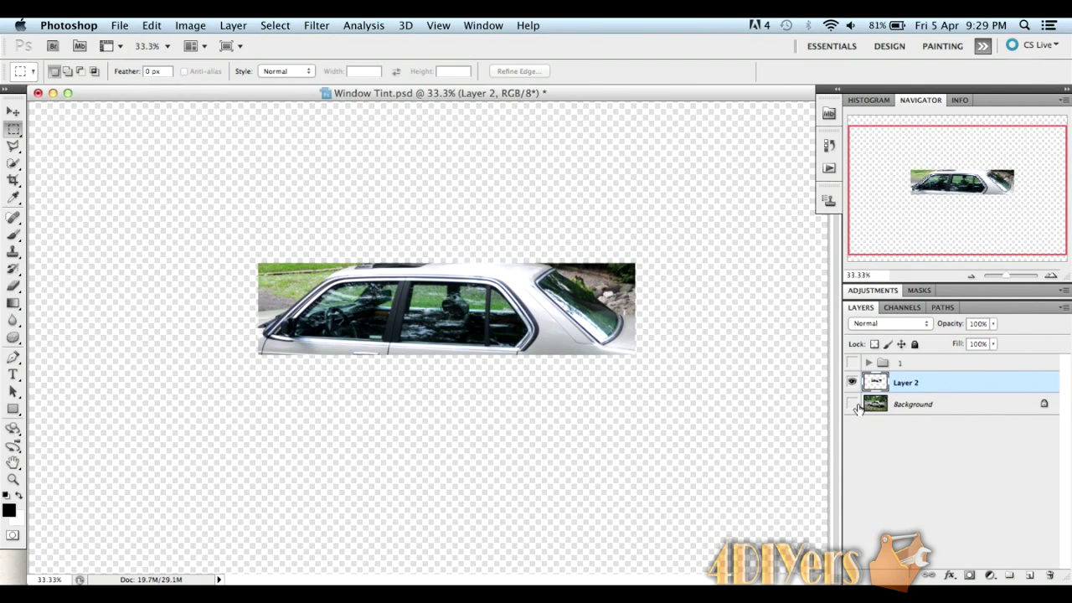
click(1049, 275)
click(1049, 276)
click(1049, 275)
click(1050, 275)
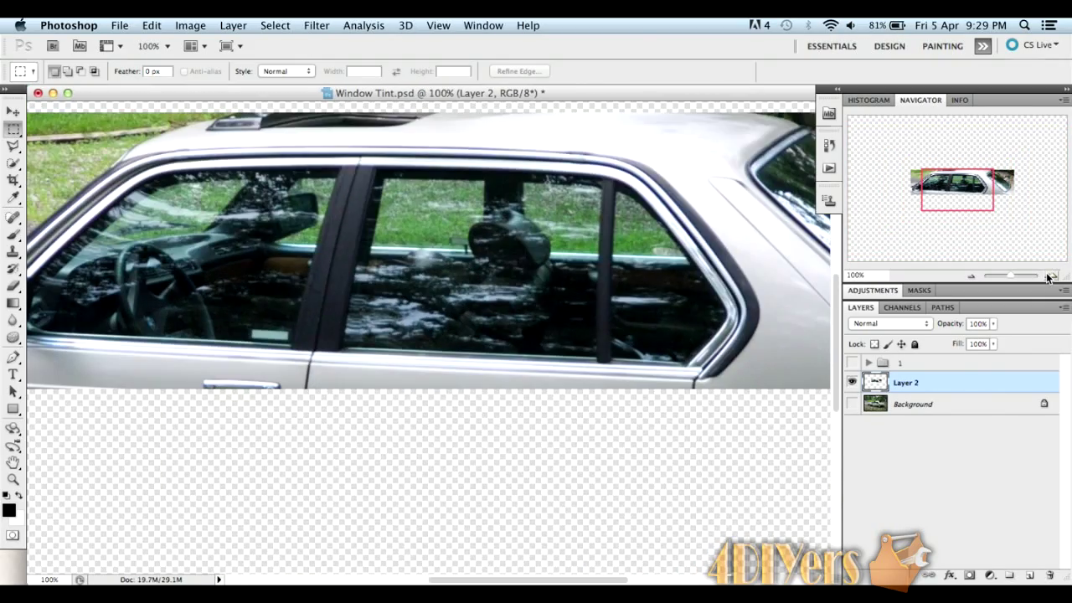
click(1050, 275)
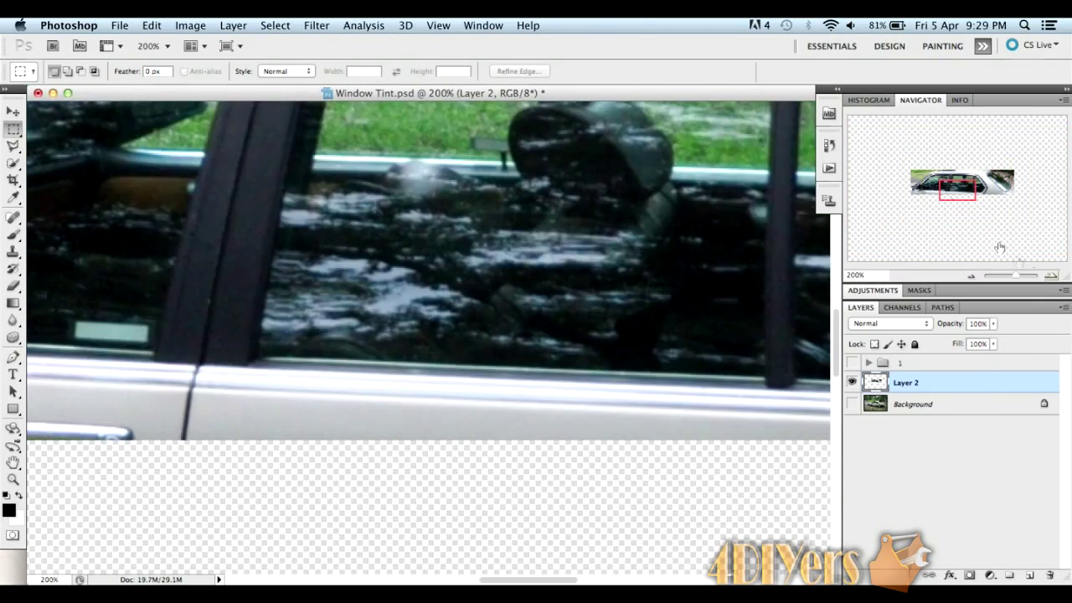
click(928, 183)
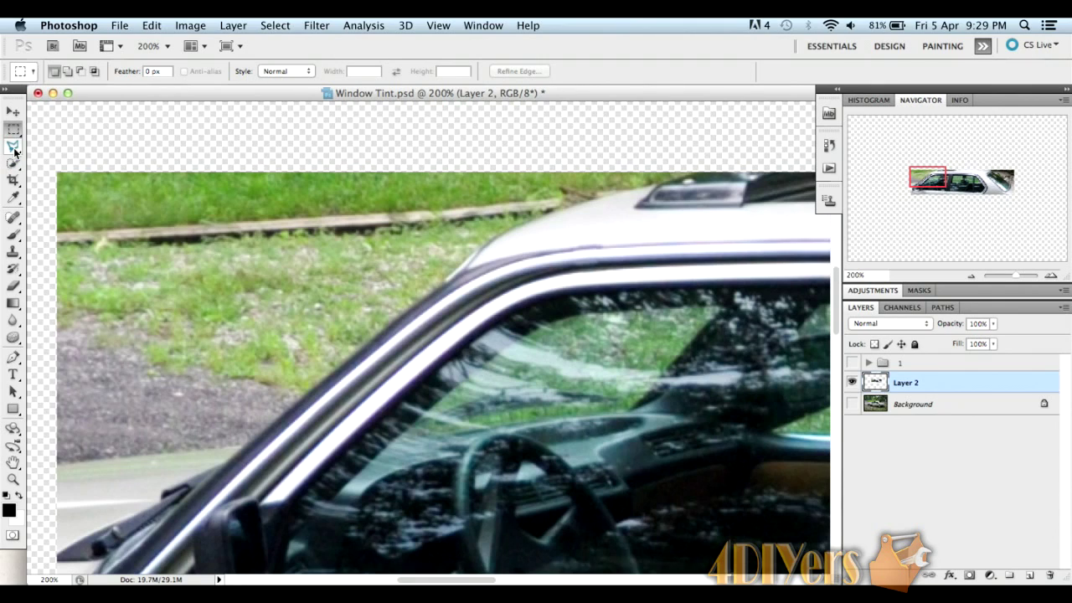
- Lasso the grass and roof above the front window, delete them, and deselect
click(13, 147)
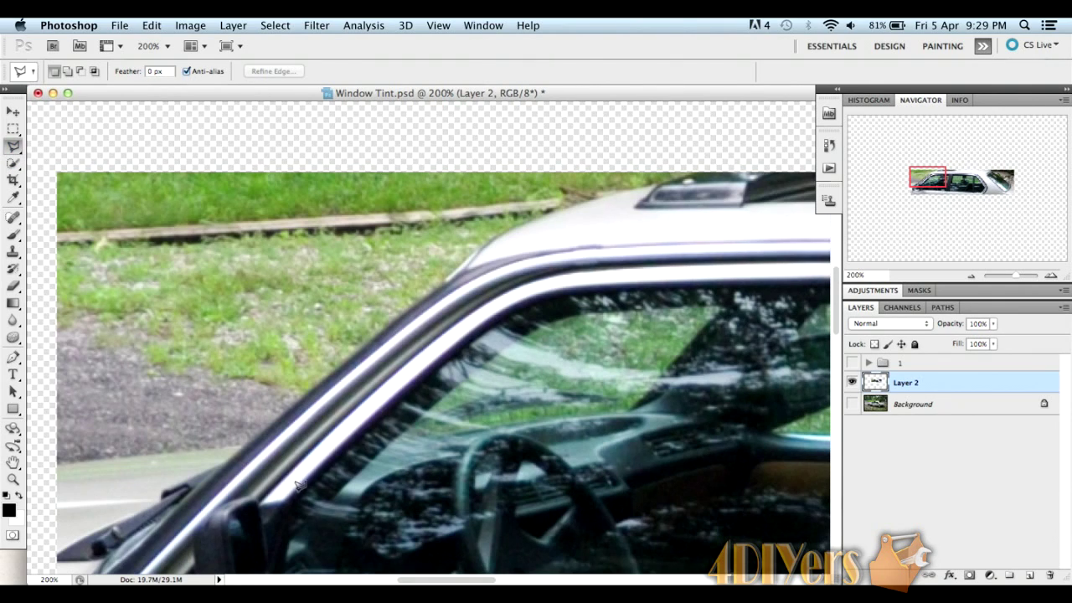
mouse_move(297, 486)
mouse_down()
mouse_move(412, 369)
mouse_move(520, 293)
mouse_move(609, 277)
mouse_move(796, 273)
mouse_move(760, 152)
mouse_move(43, 166)
mouse_move(53, 436)
mouse_move(42, 510)
mouse_up()
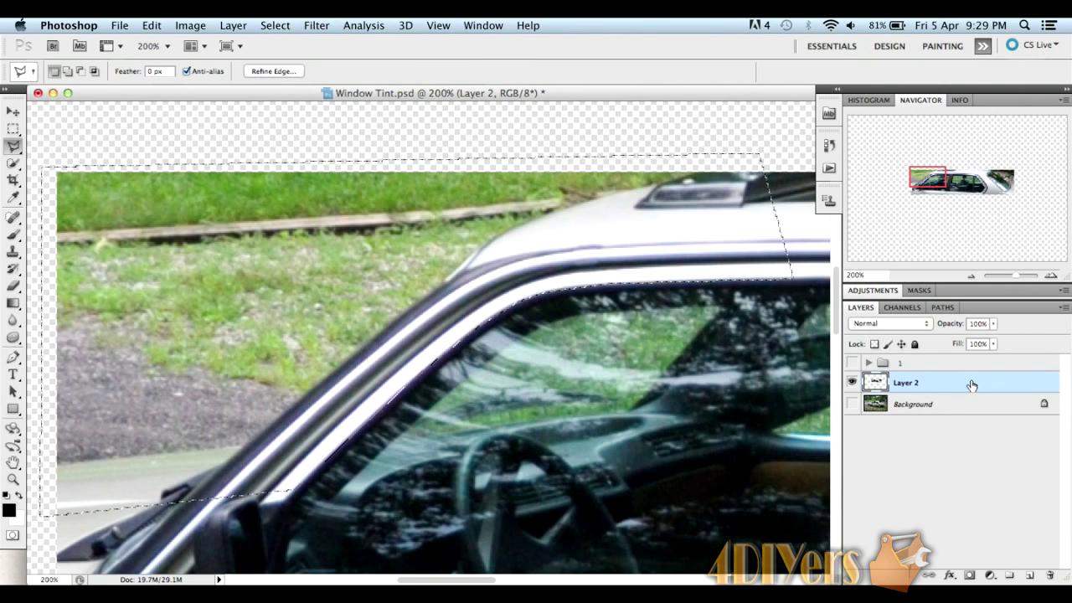
key(Delete)
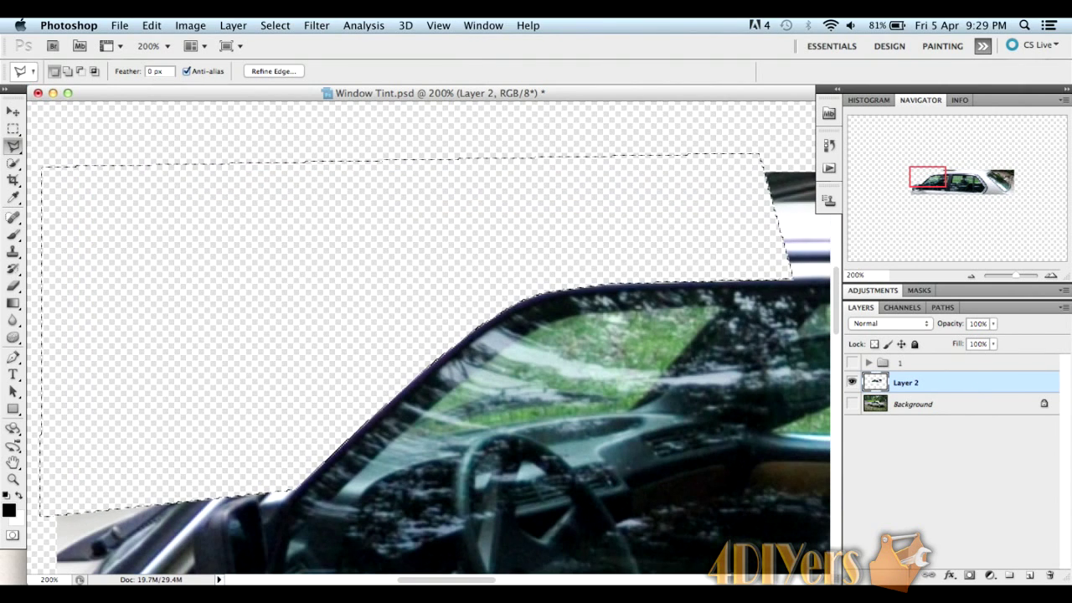
key(m)
key(ctrl+d)
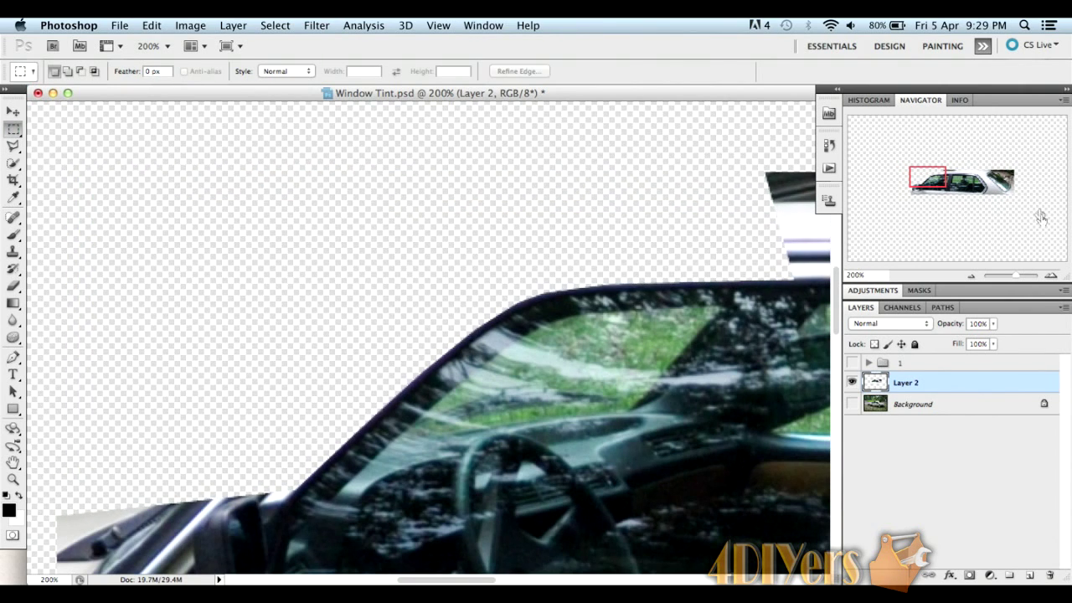
- Zoom back out to 66.7% and hide Layer 2
click(973, 276)
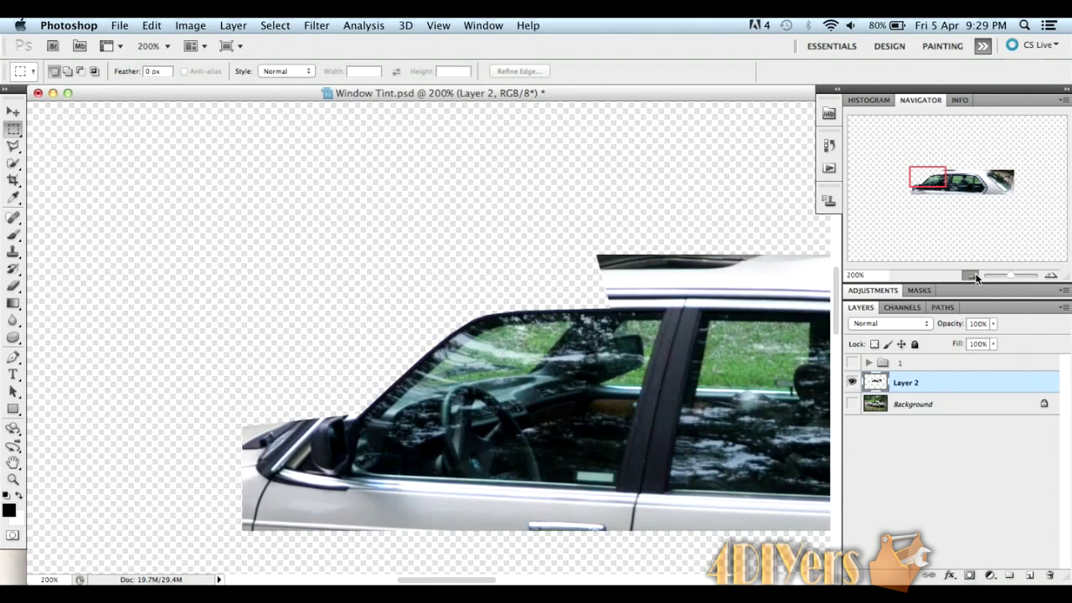
click(973, 277)
click(973, 277)
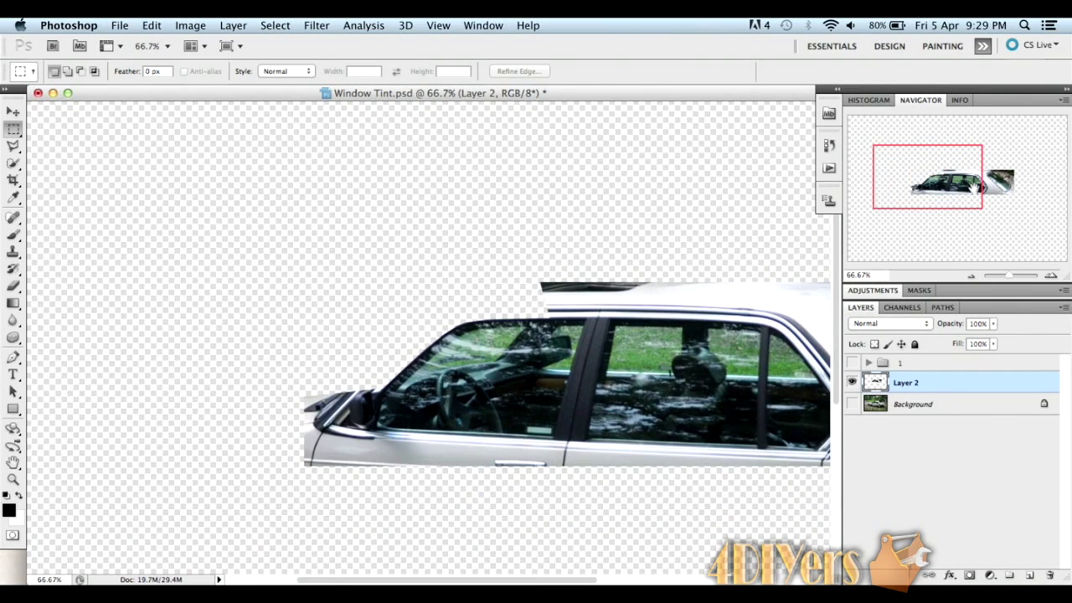
drag(980, 188, 1001, 190)
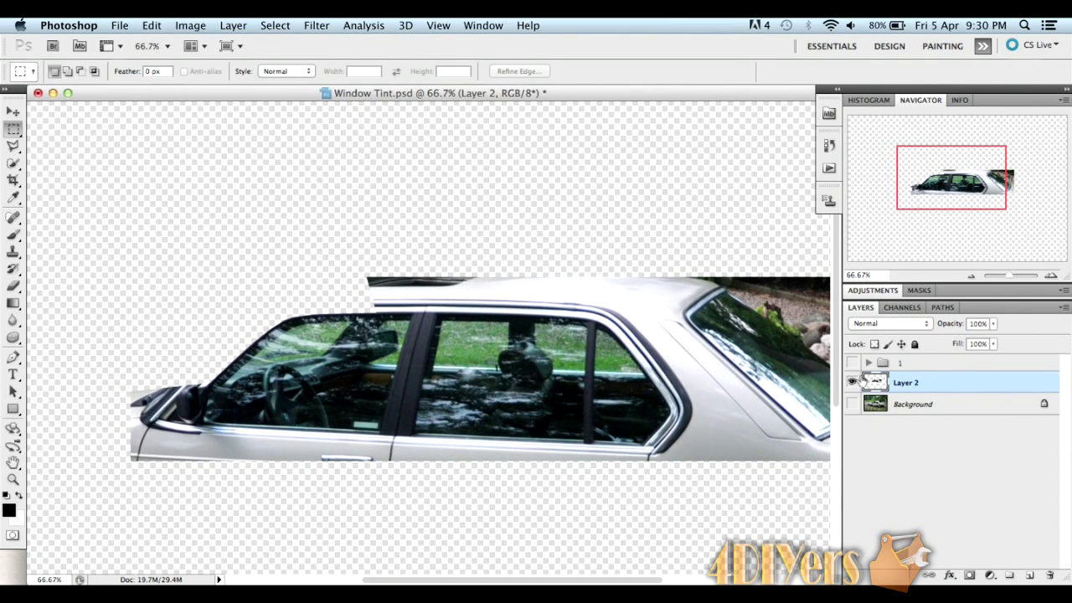
click(851, 382)
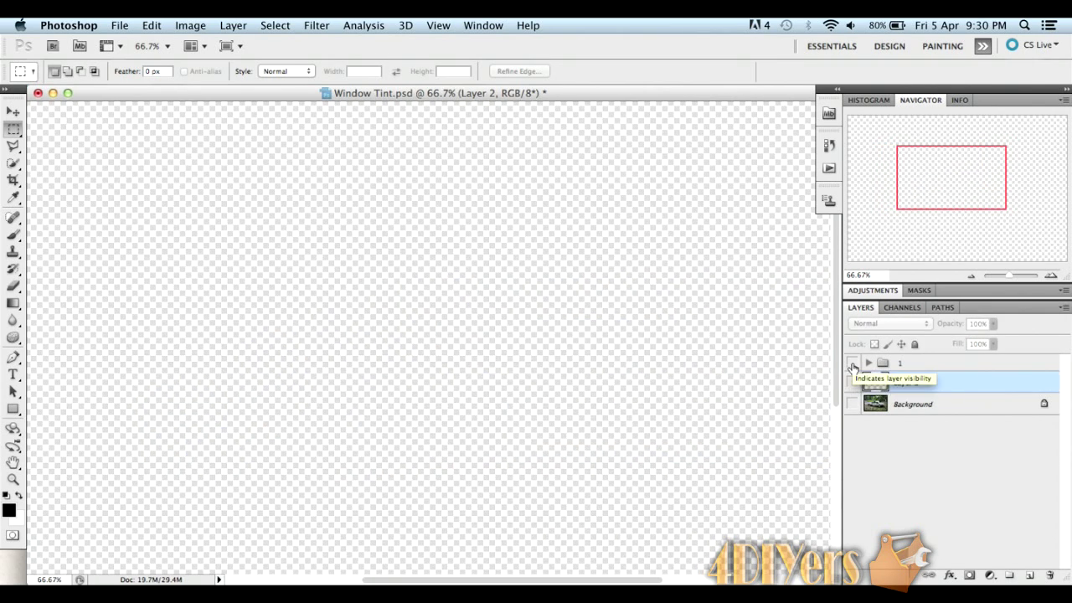
- Show and expand group 1, then select Layer 1 with the window pieces
click(852, 362)
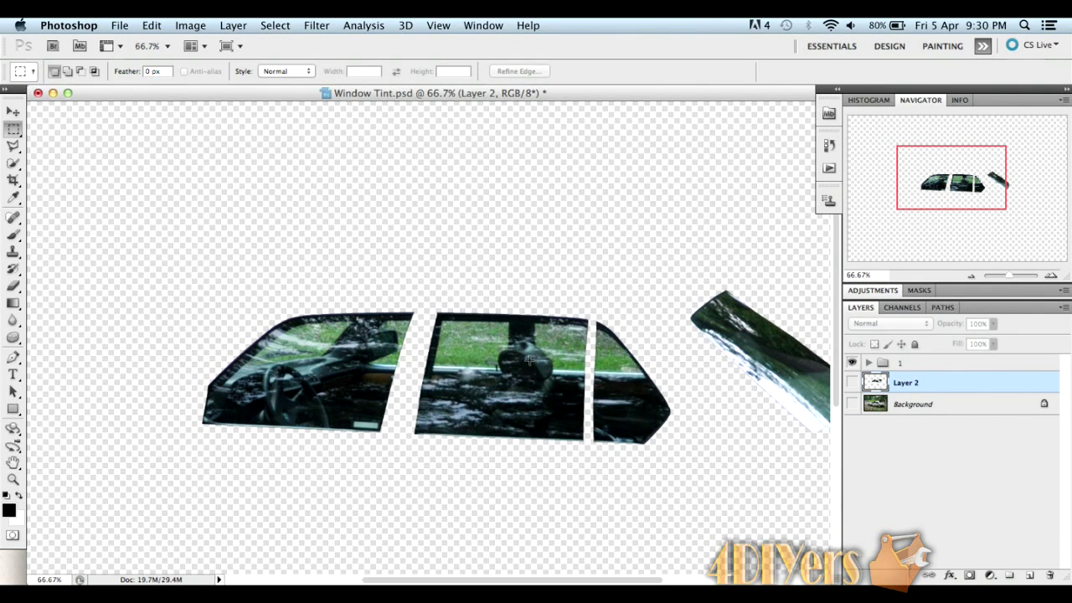
click(868, 363)
drag(978, 183, 990, 184)
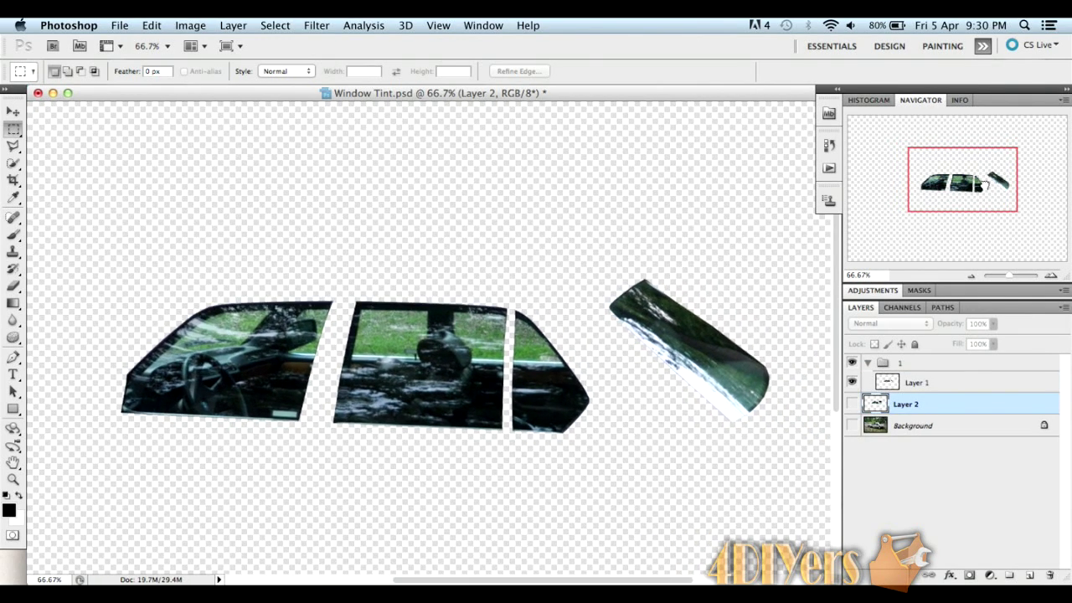
click(965, 384)
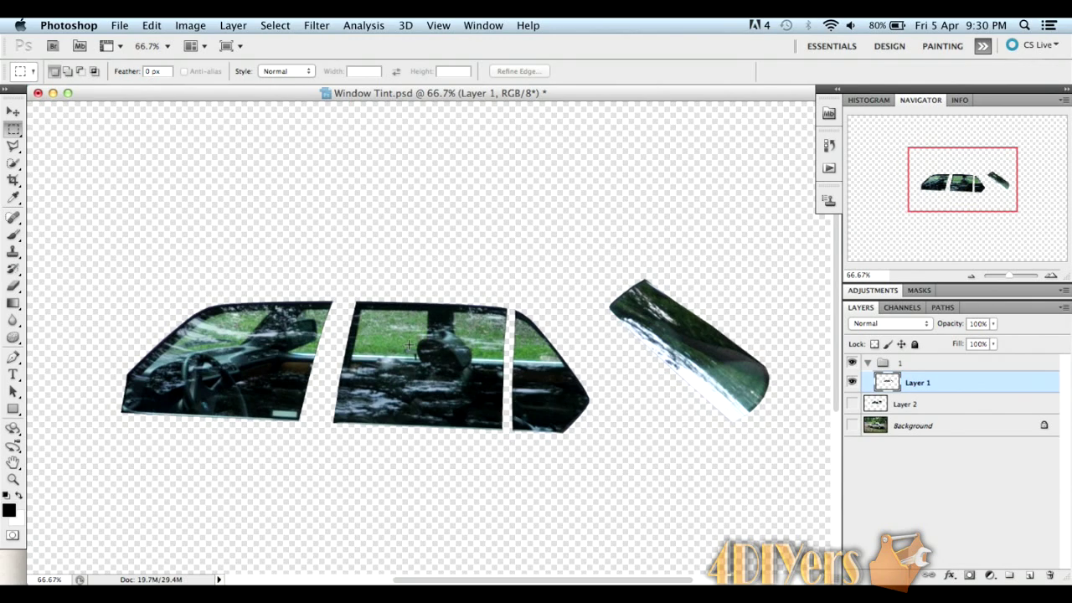
- Desaturate the window pieces with the Sponge tool at 25% flow, then show the Background photo
click(11, 339)
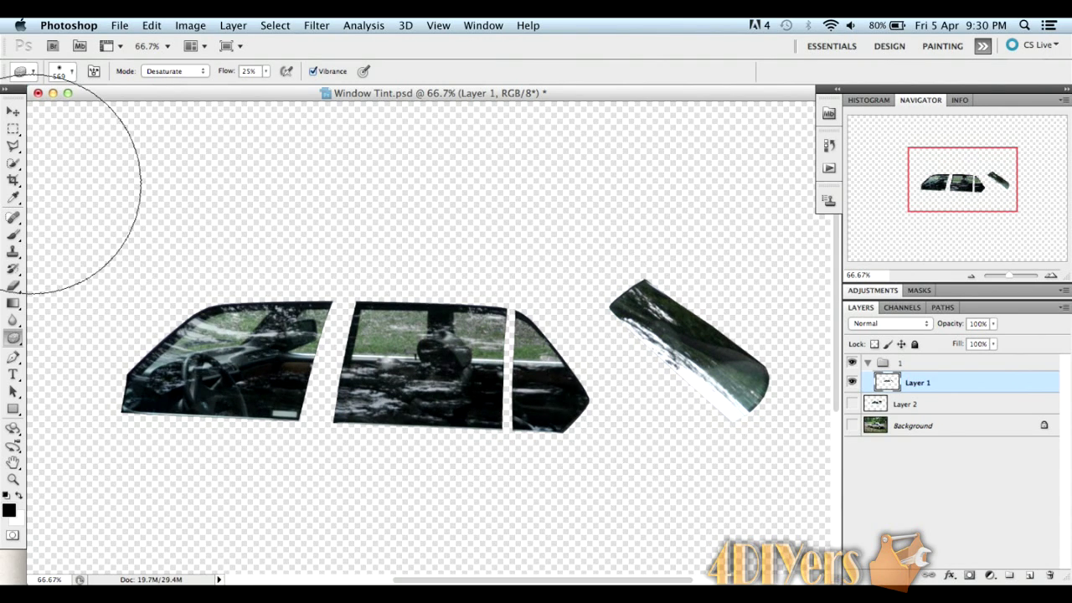
click(15, 112)
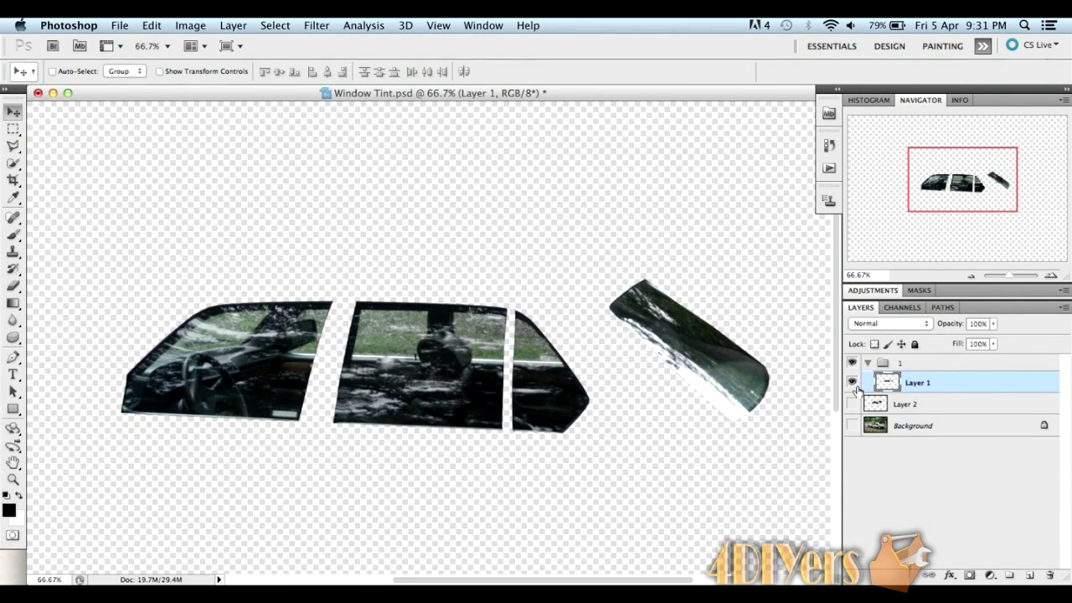
click(853, 425)
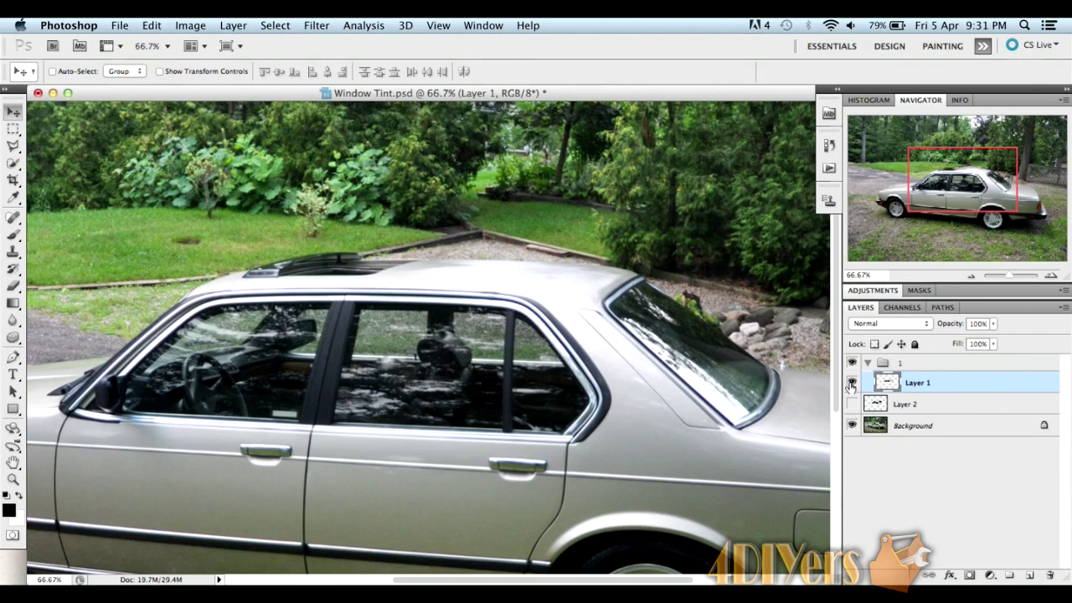
- Toggle Layer 1 off and on to compare, then open its Layer Style dialog
click(851, 384)
click(851, 383)
double_click(981, 386)
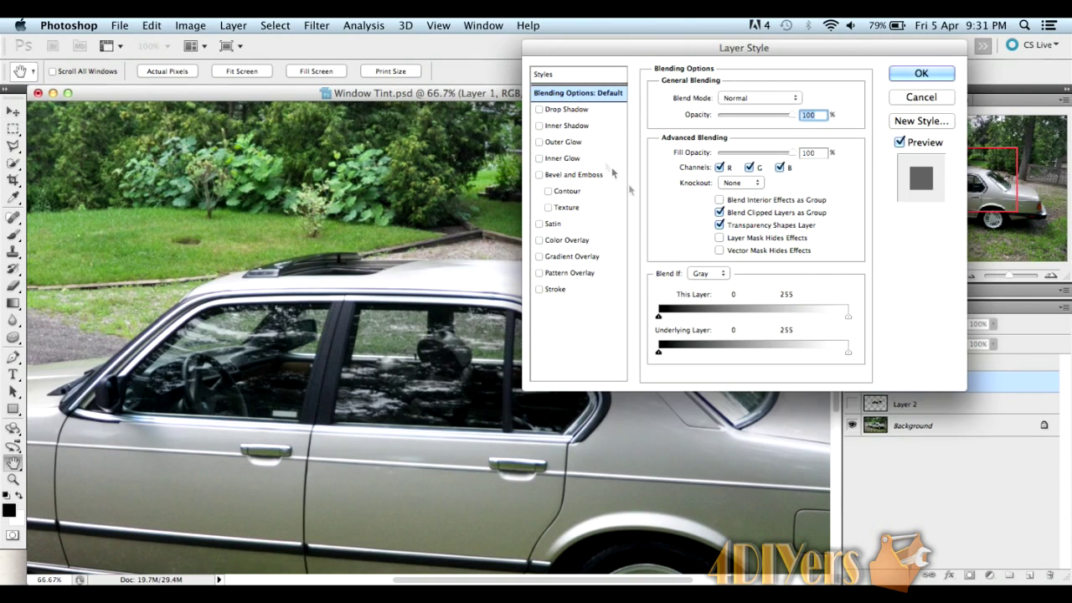
- Add a black (000000) Color Overlay to Layer 1 at 35% opacity
click(905, 98)
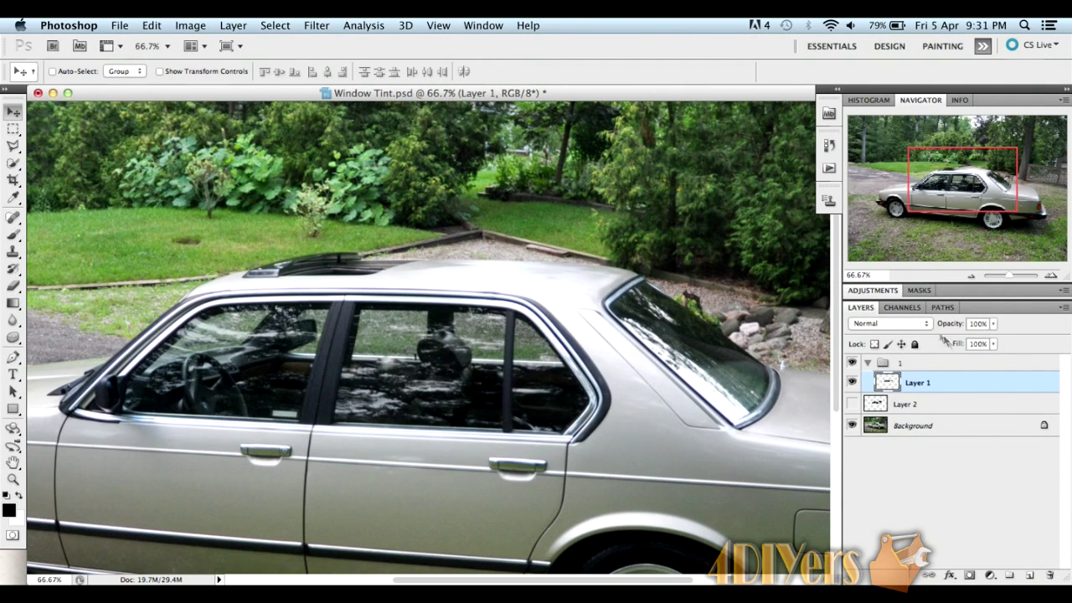
right_click(964, 382)
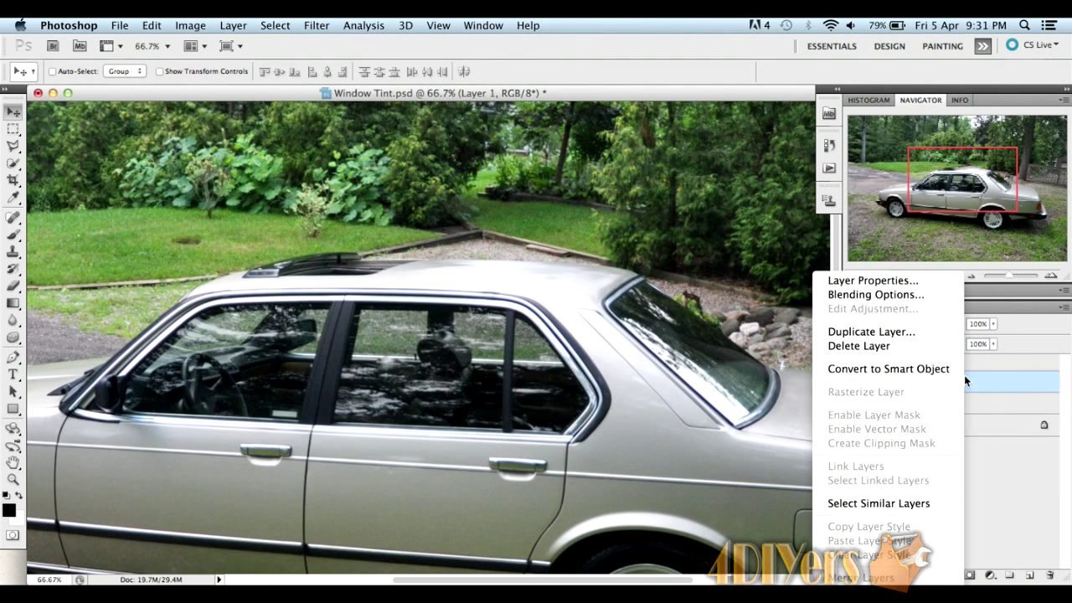
click(906, 295)
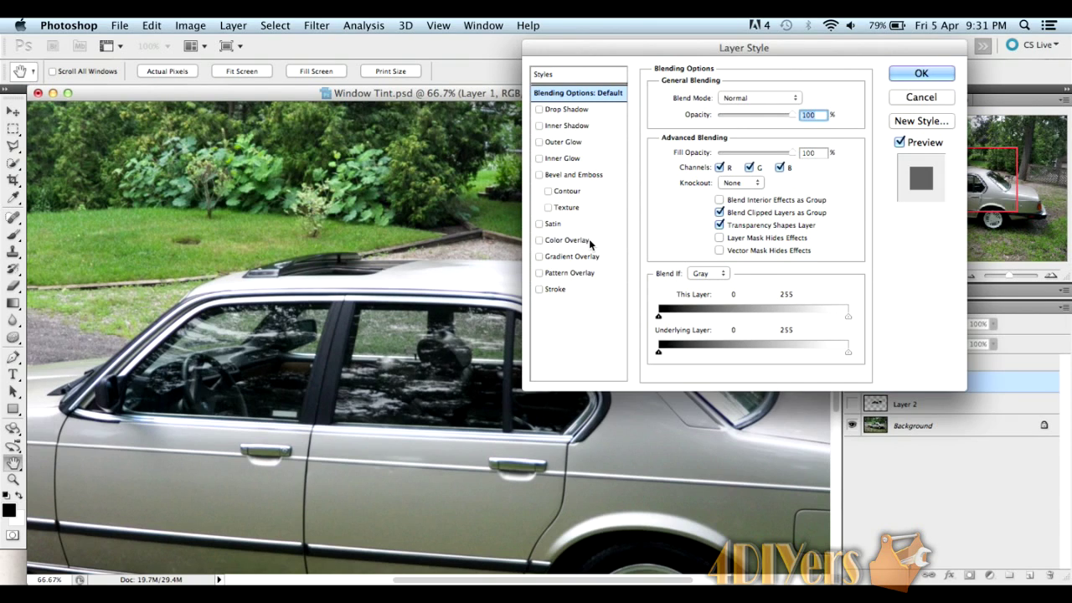
click(589, 240)
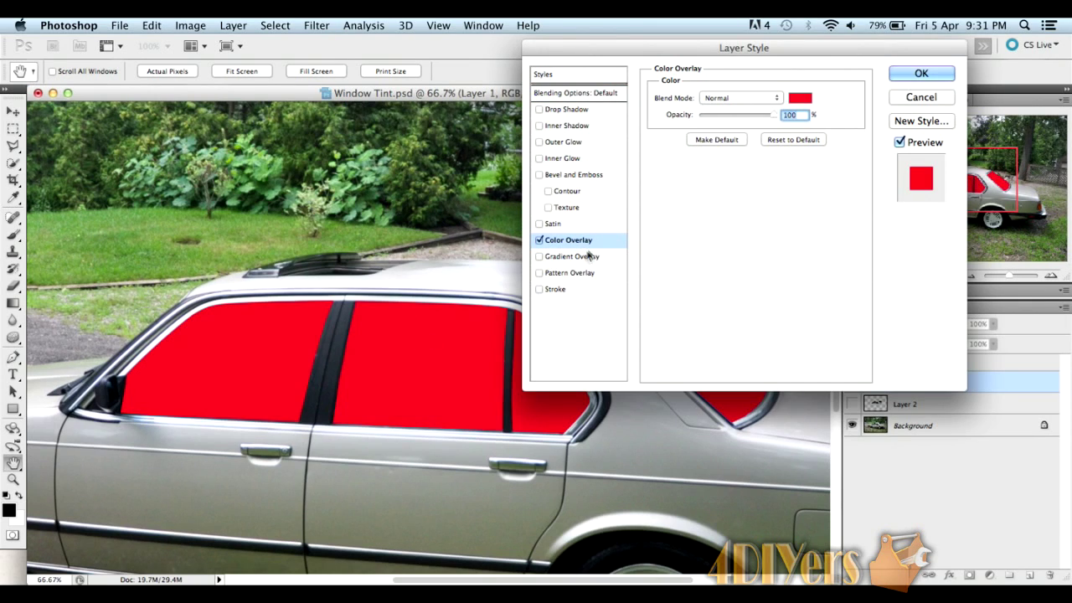
click(800, 98)
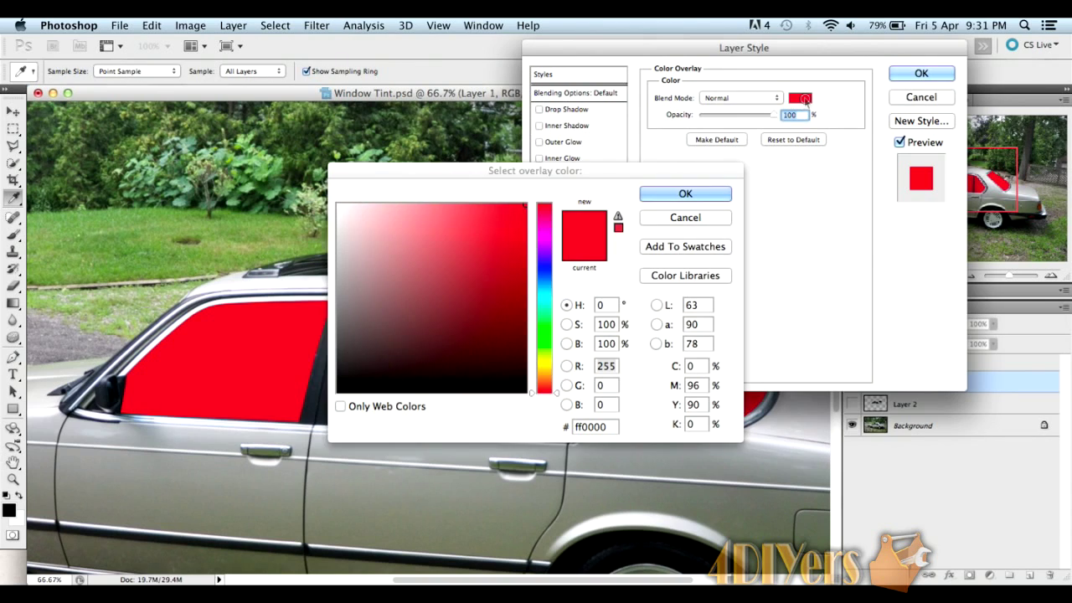
drag(489, 300, 534, 405)
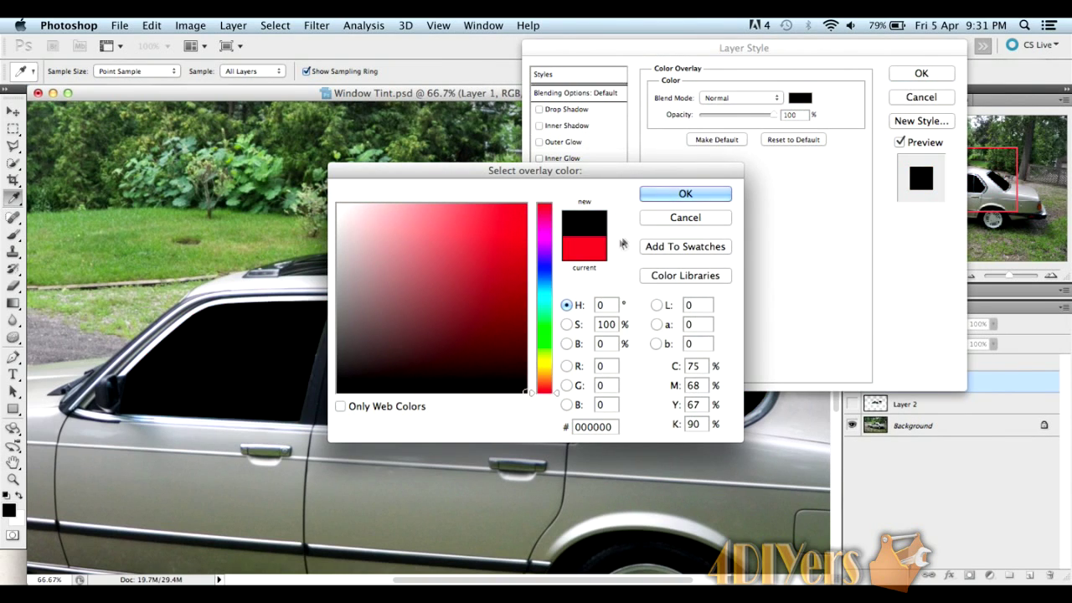
click(663, 201)
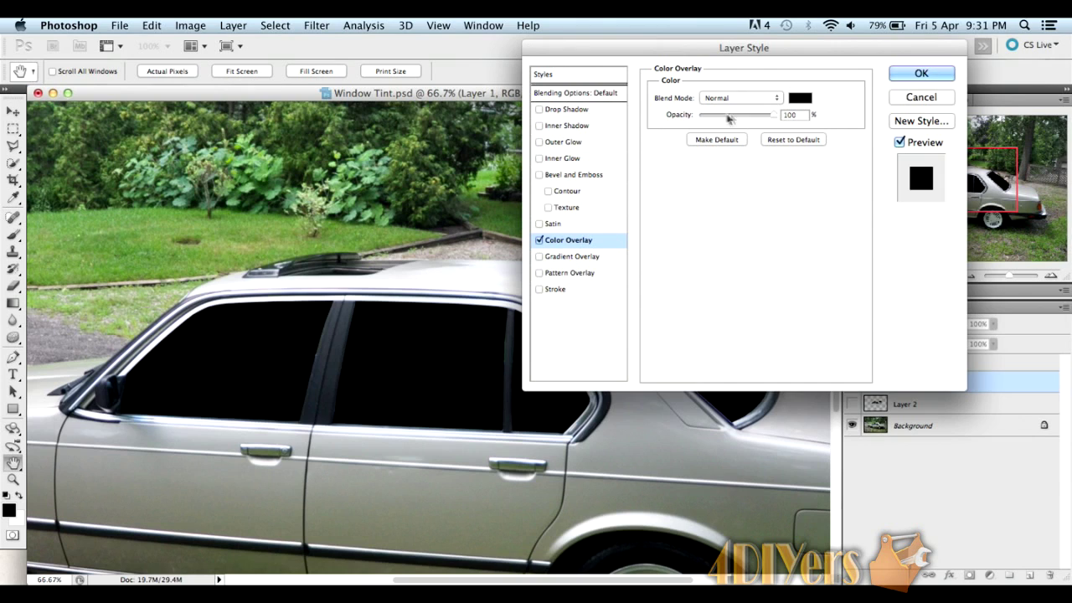
double_click(790, 115)
text(35)
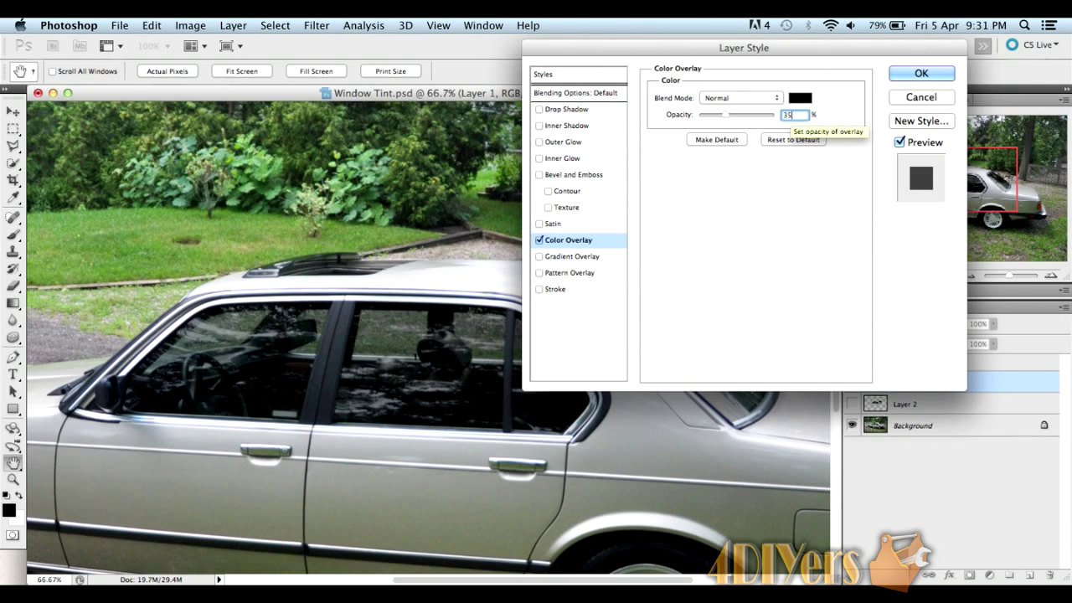
click(910, 68)
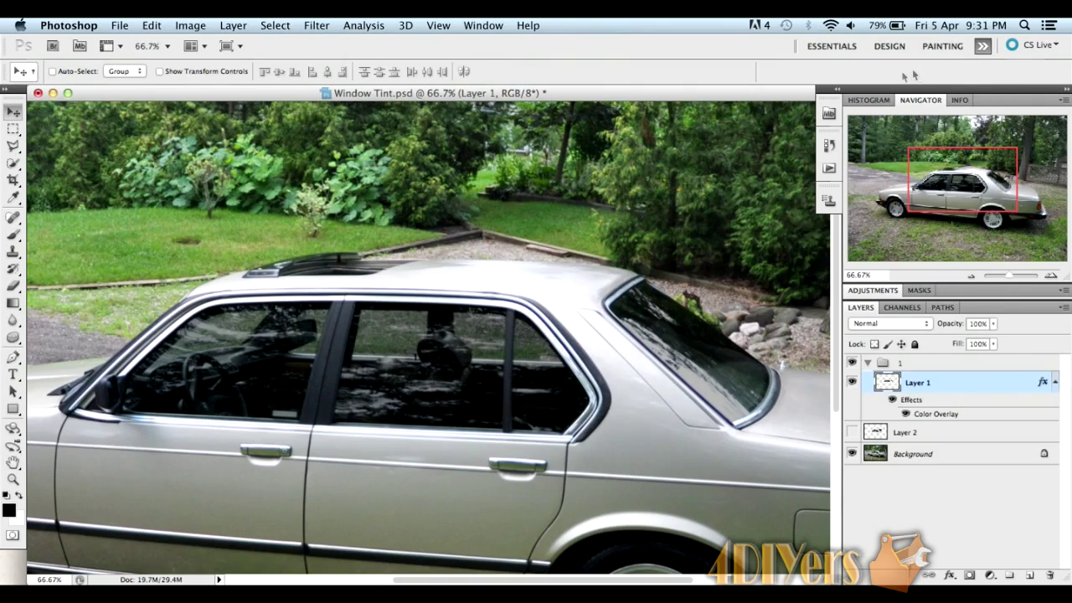
- Zoom out to 33.3% to see the whole sedan and toggle Layer 1 for a before/after comparison
click(971, 276)
click(971, 277)
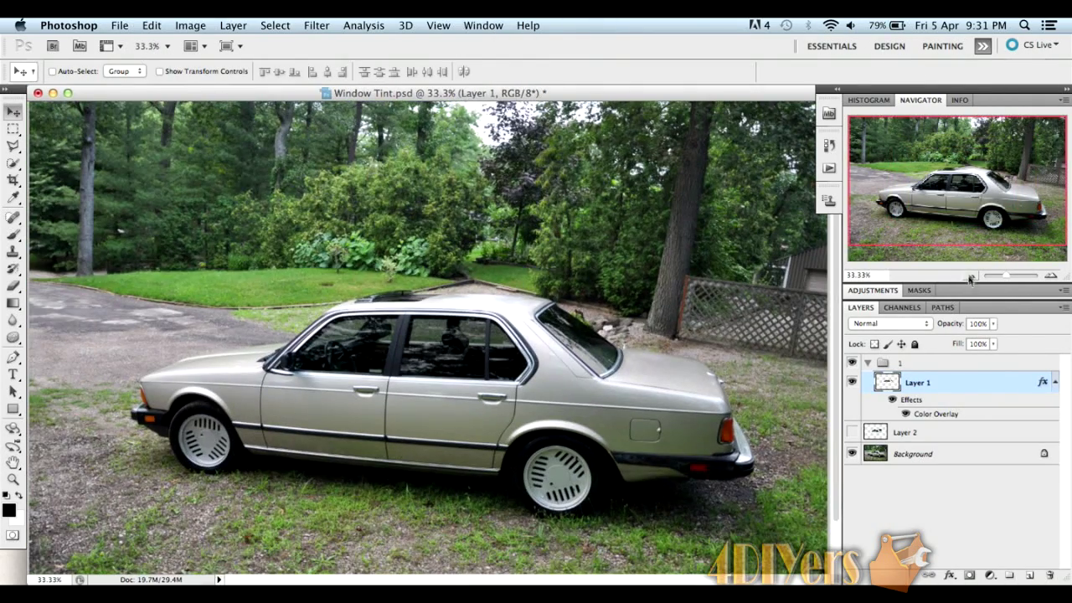
drag(973, 207, 972, 213)
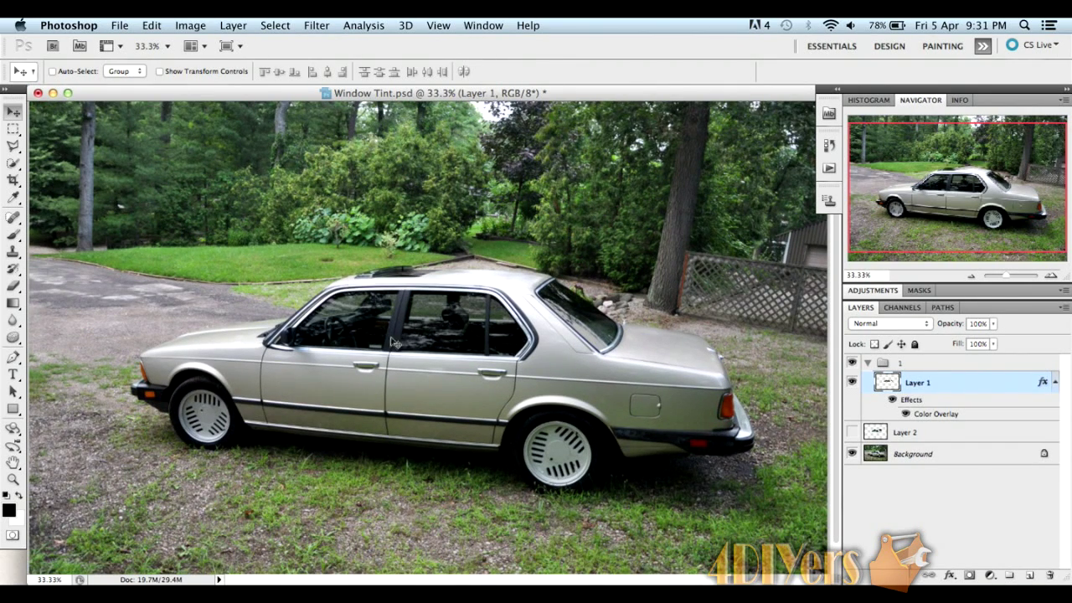
click(852, 383)
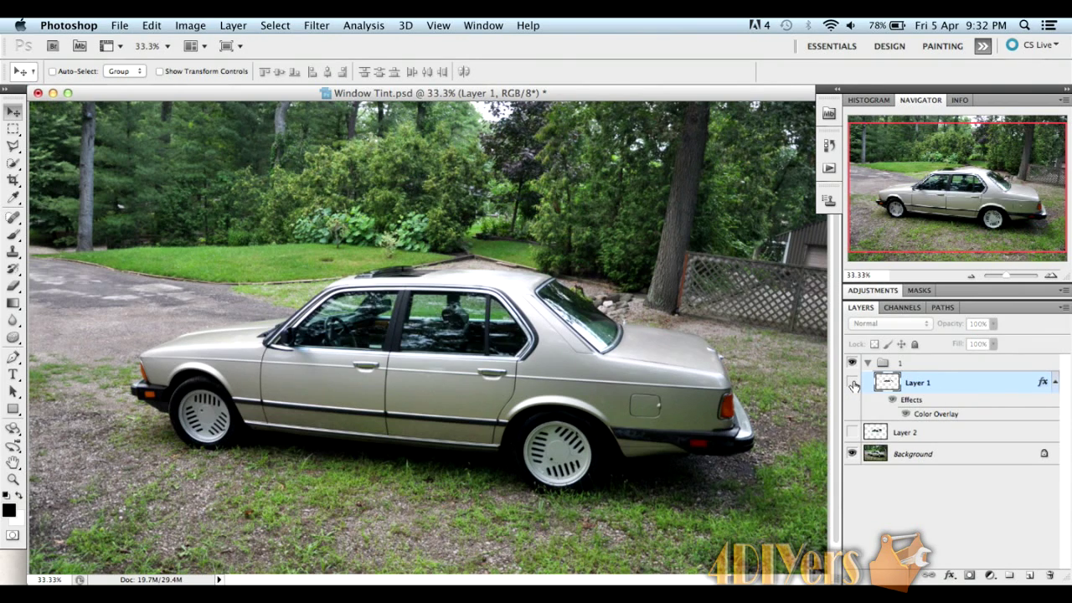
click(853, 382)
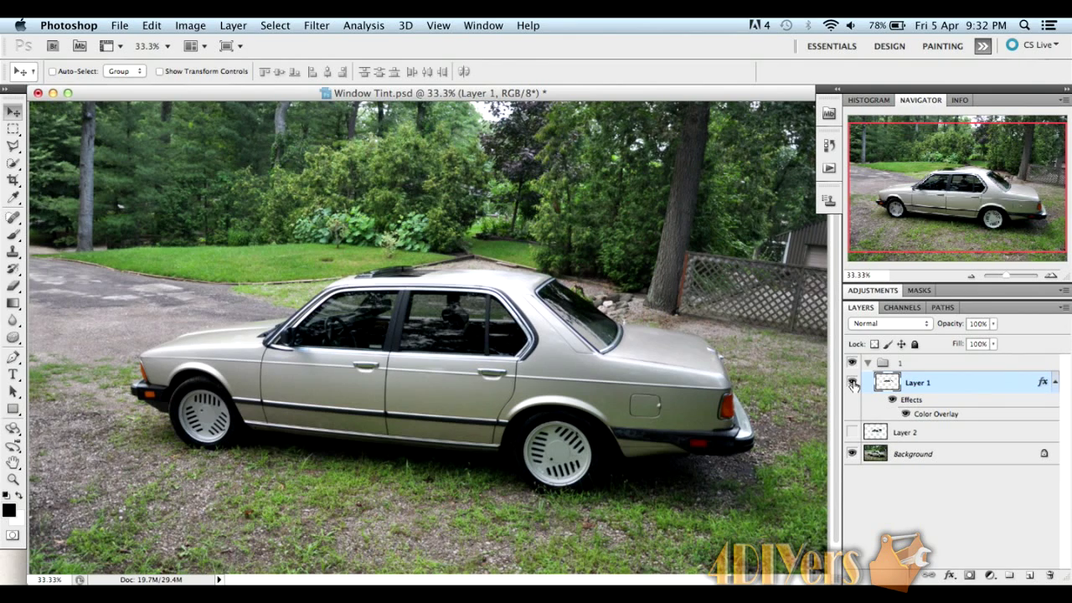